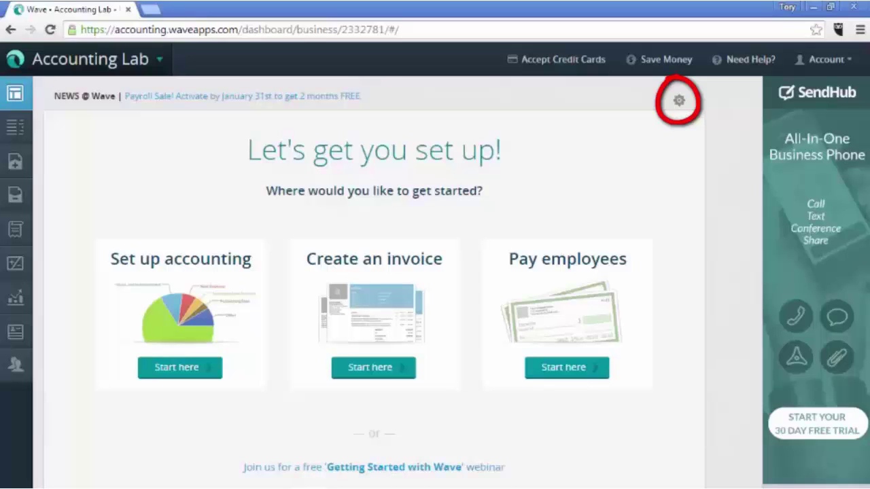
Open the invoice customization settings and preview the Contemporary invoice template
left_click(679, 101)
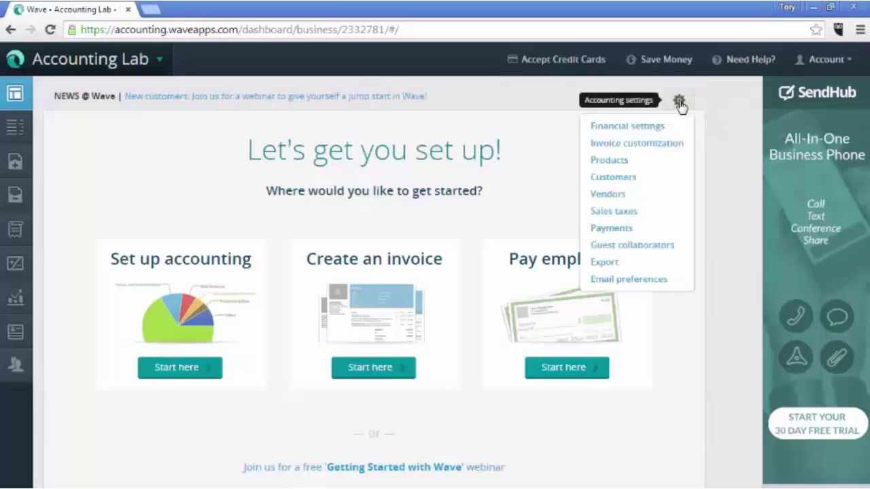
left_click(662, 144)
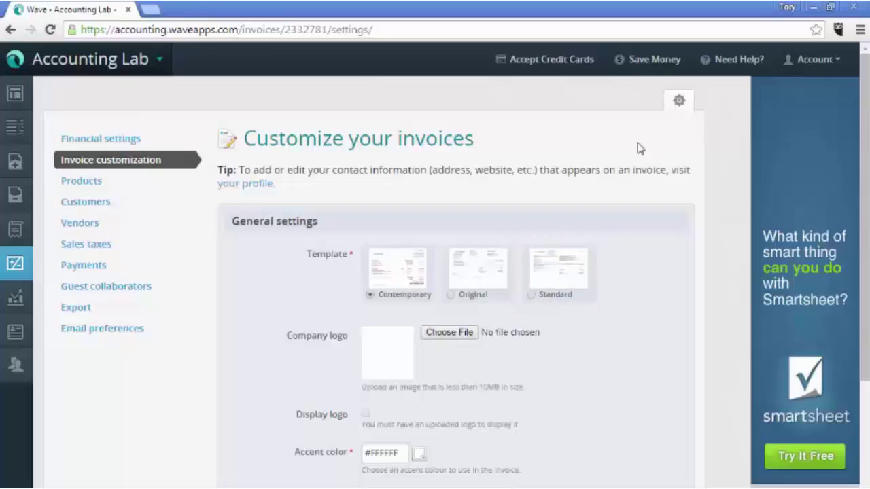
mouse_move(399, 270)
left_click(400, 271)
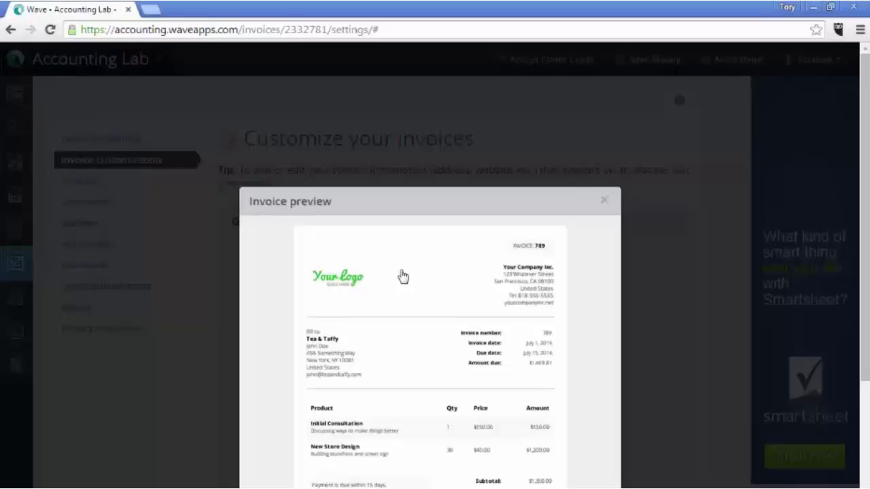
left_click(604, 201)
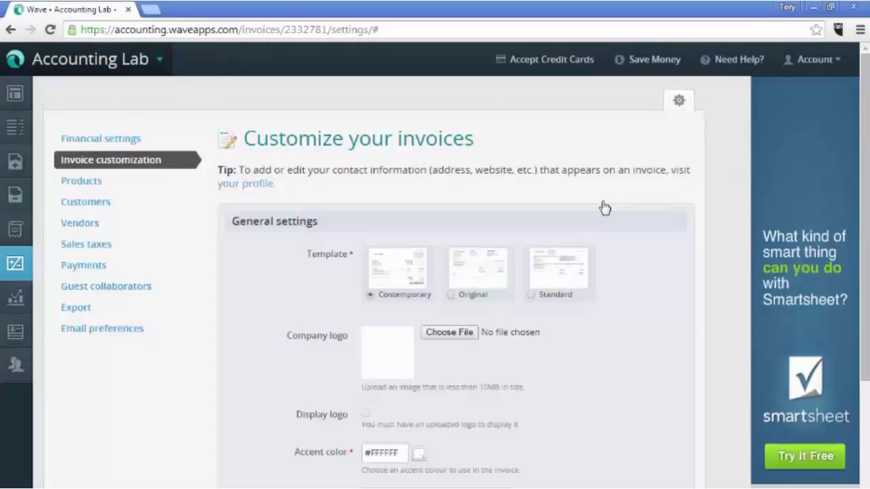
Choose the Original invoice template and preview its layout
left_click(479, 269)
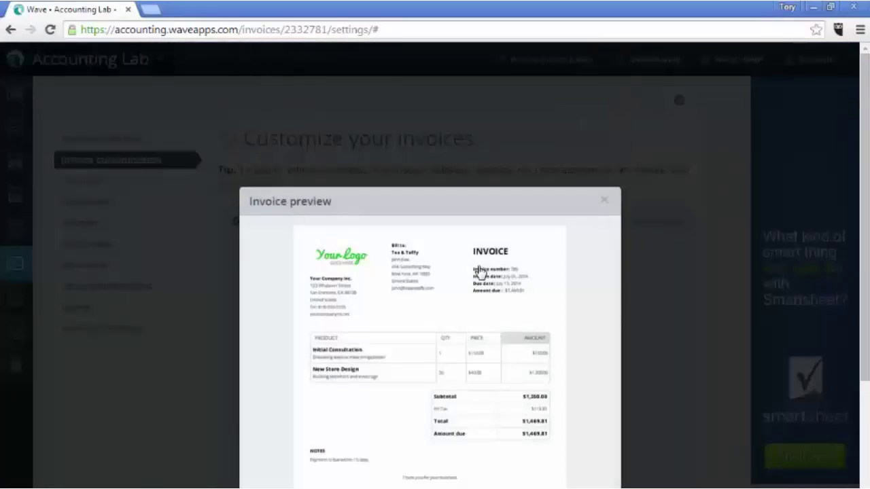
left_click(604, 202)
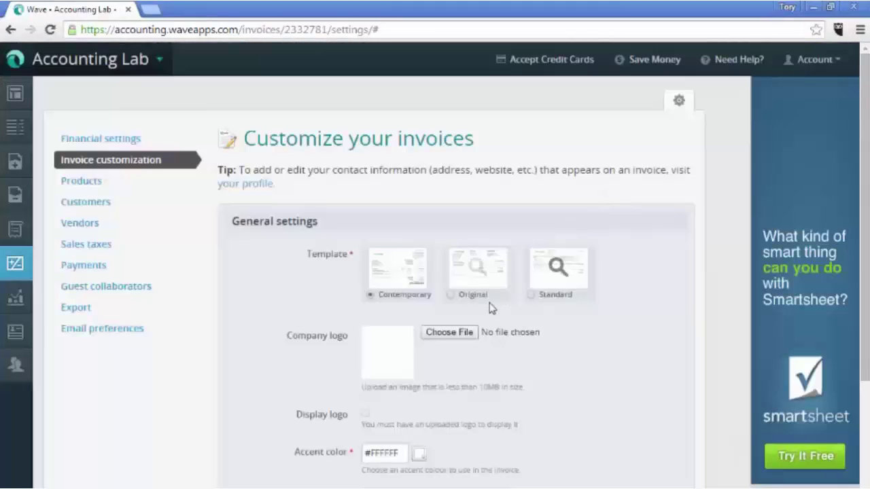
left_click(450, 297)
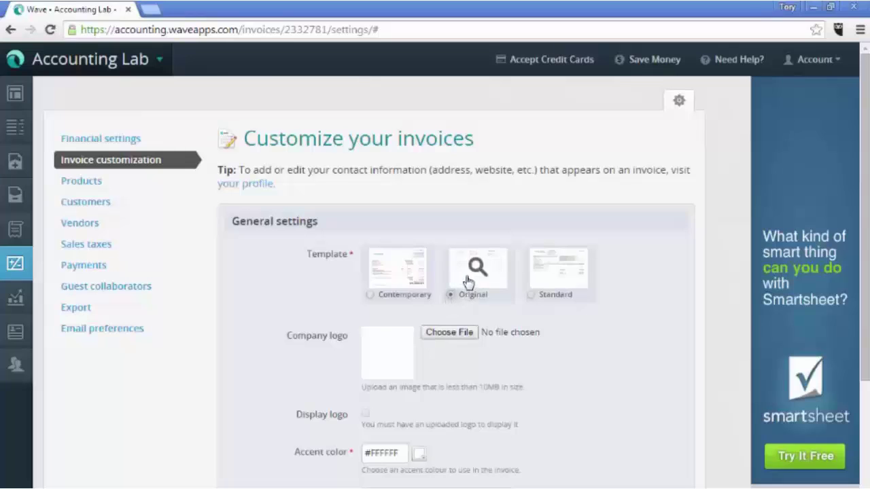
left_click(467, 281)
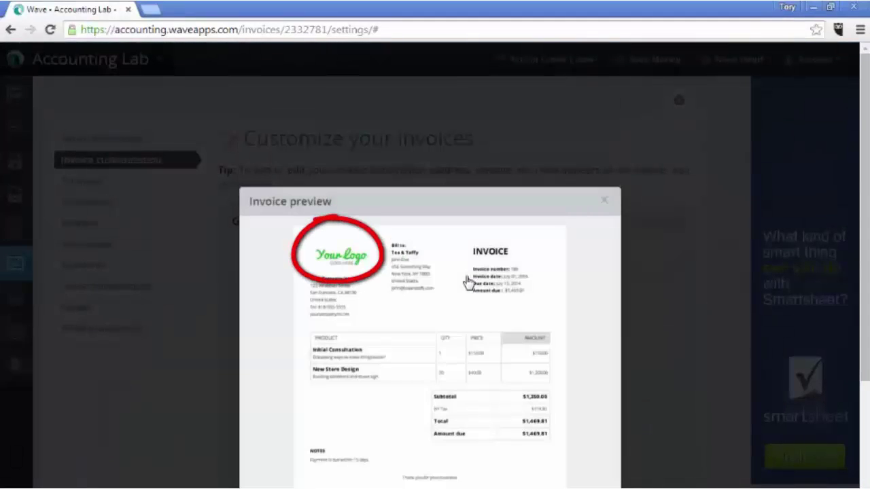
left_click(604, 202)
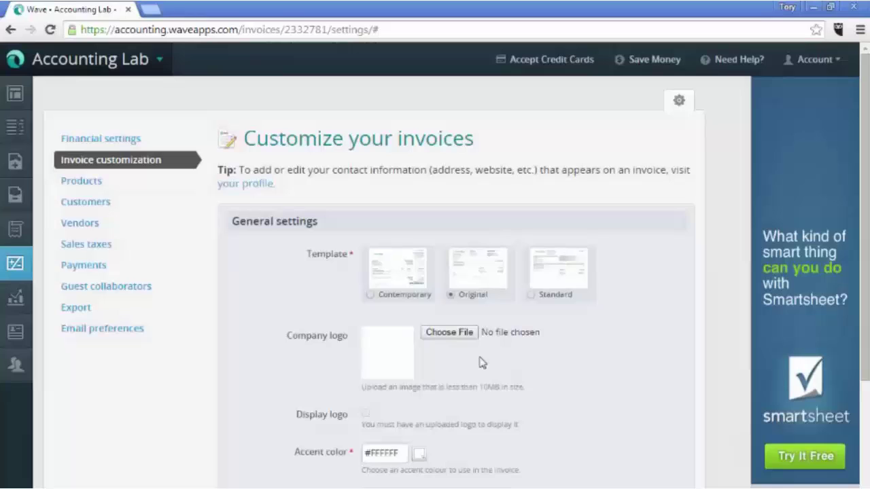
Upload AC1clear.png from the Pictures library as the company logo
left_click(451, 334)
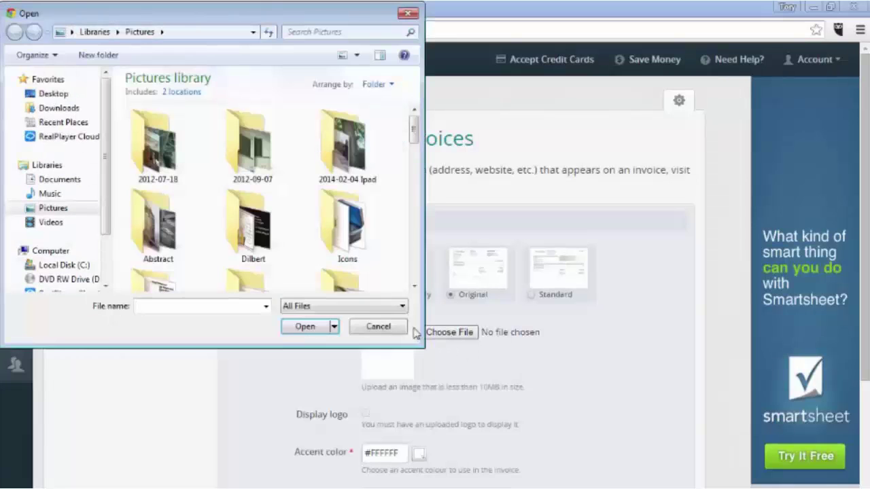
scroll(414, 271, "down", 2)
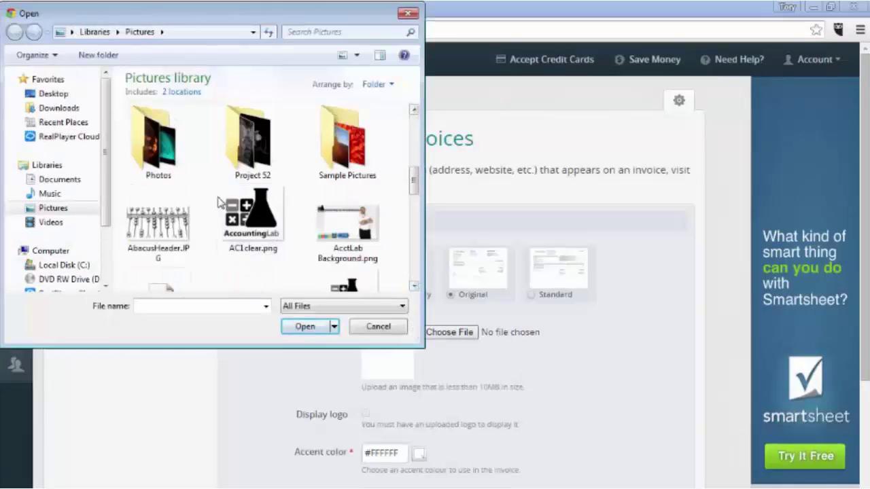
double_click(251, 216)
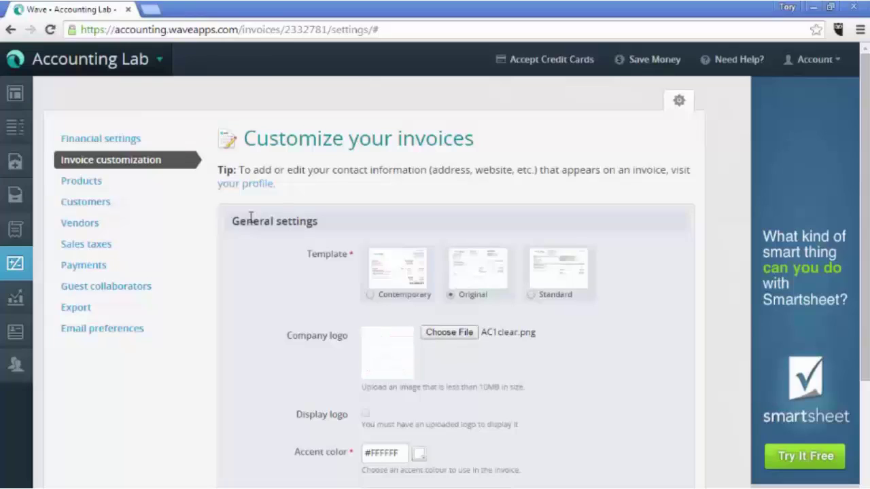
left_click_drag(867, 249, 867, 487)
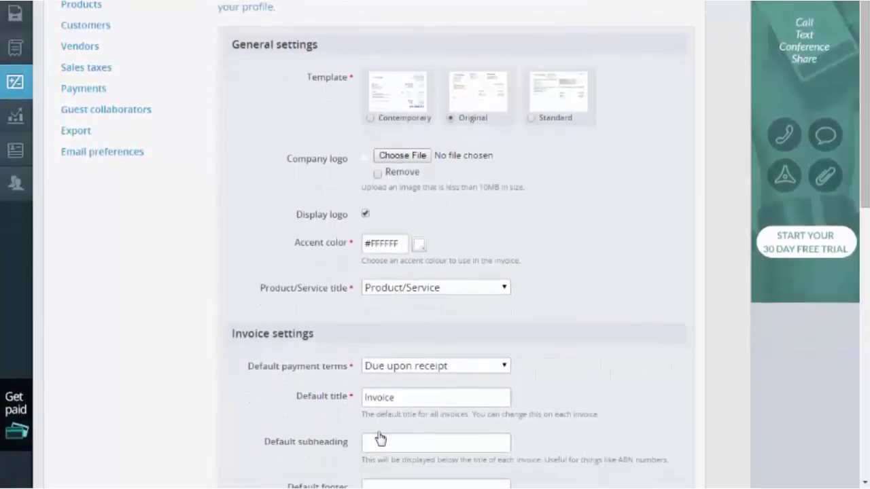
Set the invoice accent color to the dark grey #5c5c5c
left_click(420, 248)
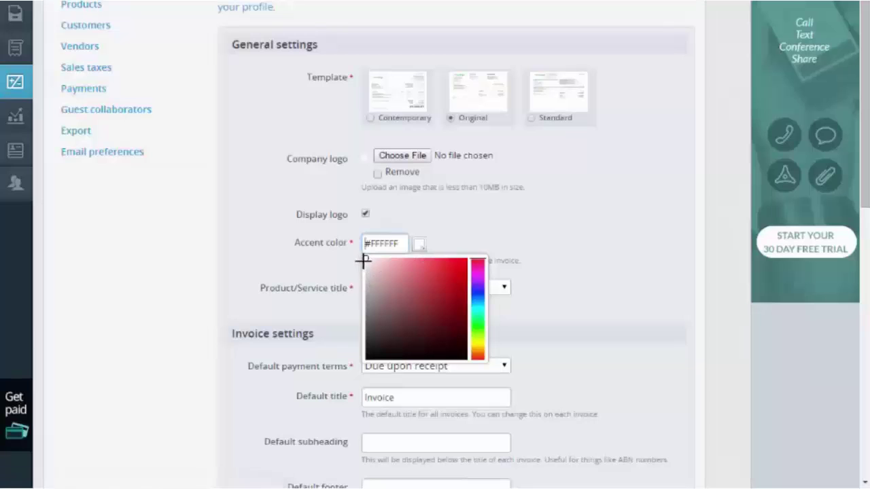
left_click_drag(361, 258, 362, 326)
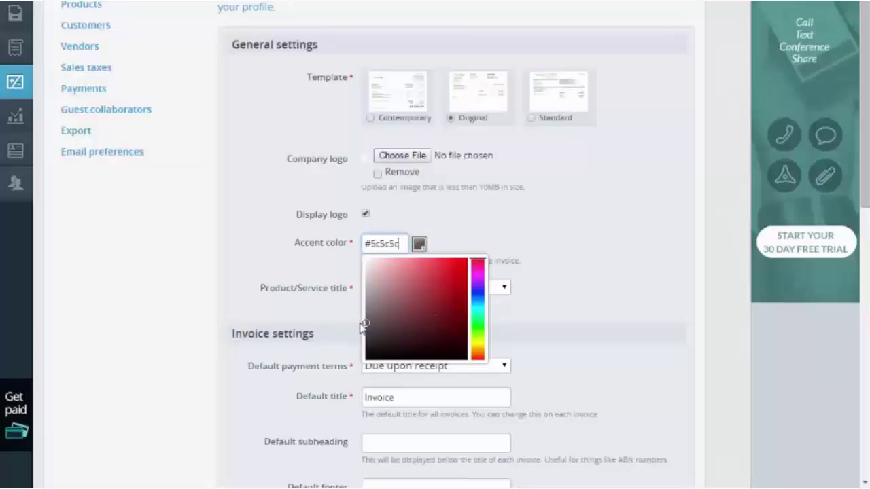
left_click(418, 246)
left_click(419, 246)
left_click(446, 249)
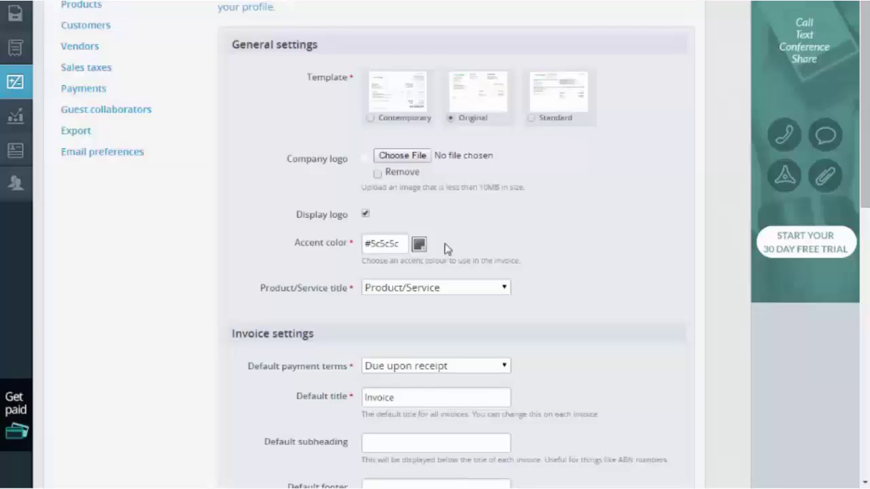
Review the available options for the product/service title and the default payment terms, keeping the current choices
left_click(446, 291)
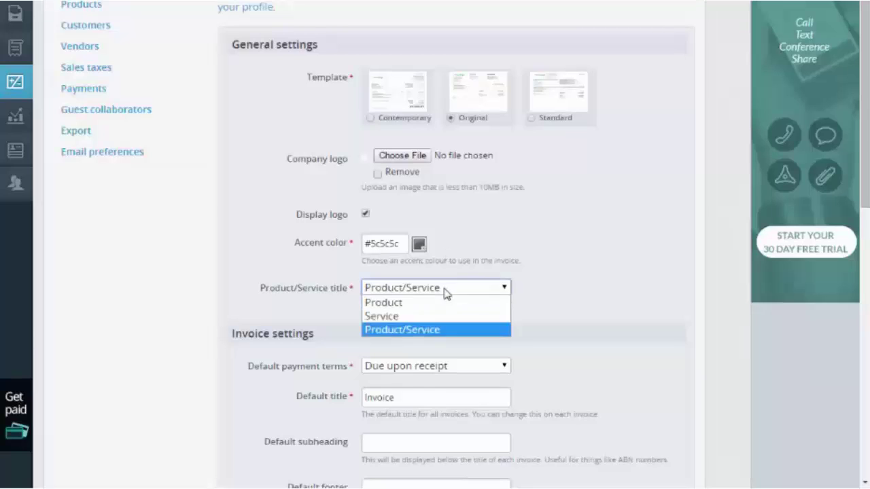
left_click(446, 290)
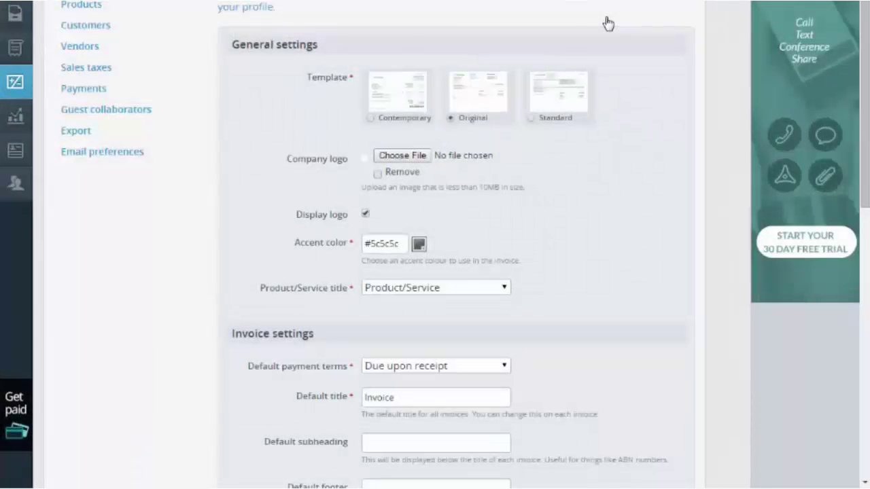
scroll(866, 41, "up", 1)
scroll(867, 61, "down", 1)
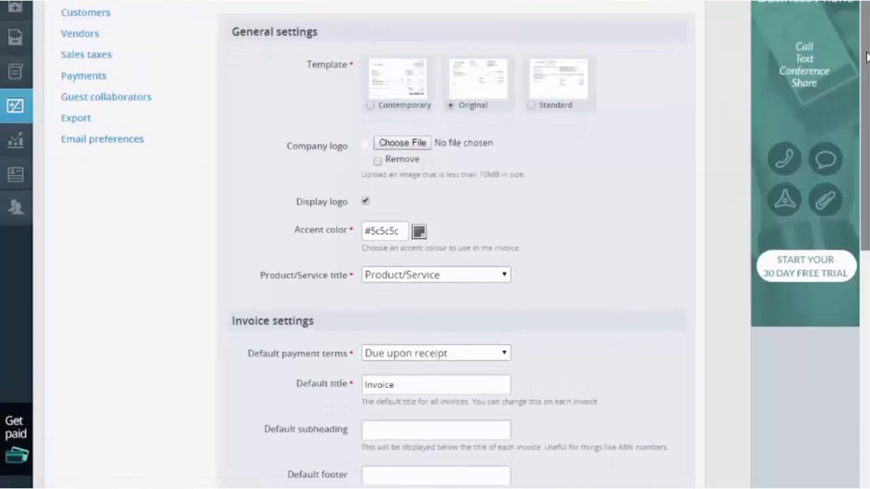
scroll(867, 61, "down", 4)
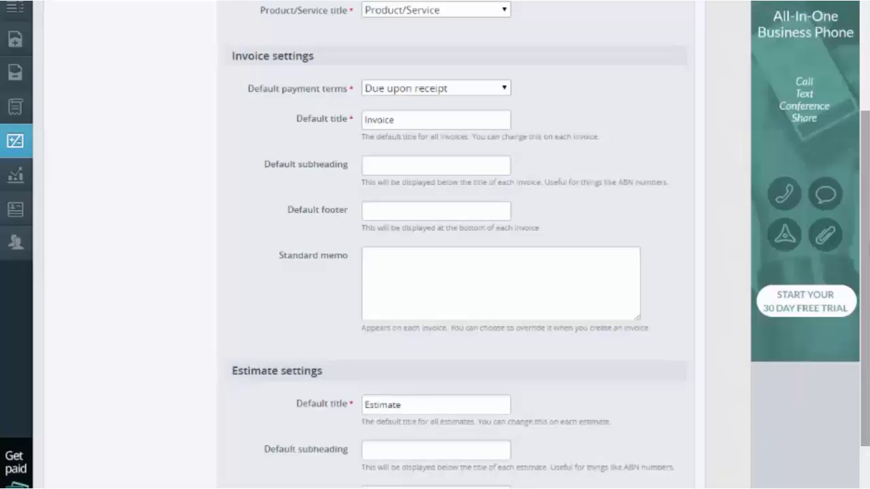
left_click(496, 94)
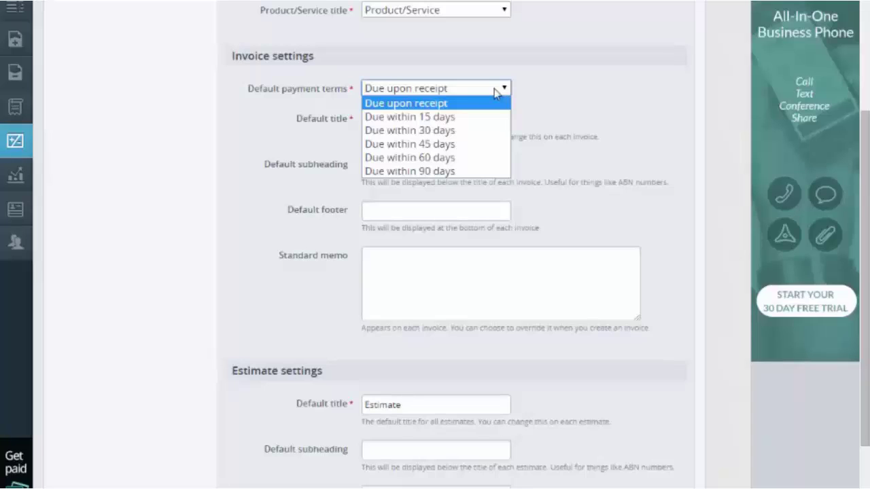
left_click(495, 93)
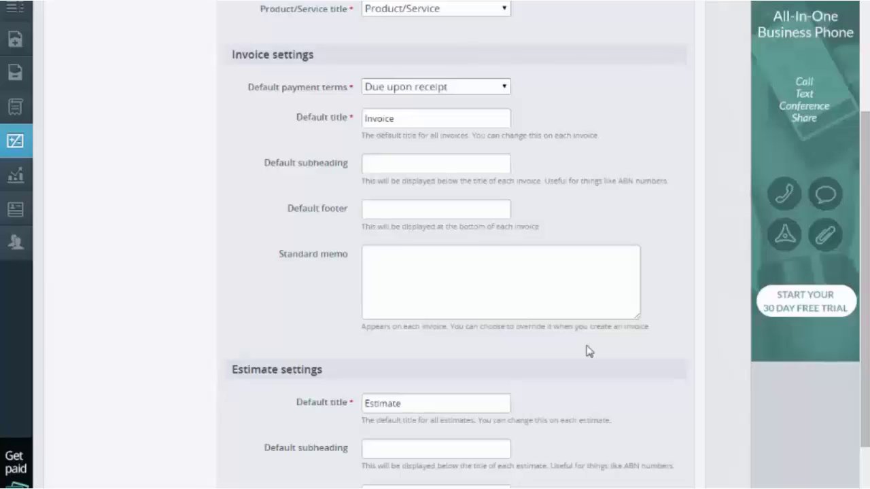
Set the default invoice footer to "Thank you for your purchase!"
left_click(380, 212)
type("Thank youf r")
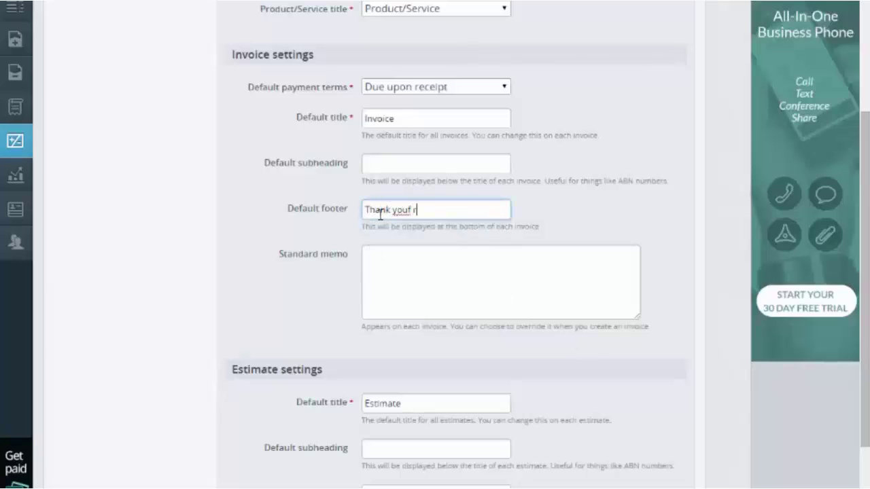
key("BackSpace")
key("BackSpace")
key("BackSpace")
type("for your purchase!")
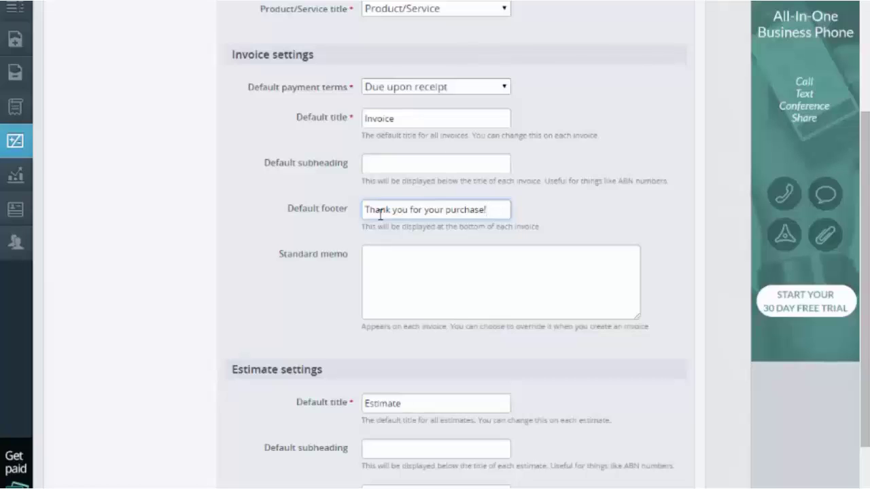
Enter the standard invoice memo "All returns must be preapproved and submitted within 7 business days of item receipt." and save the settings
left_click(385, 261)
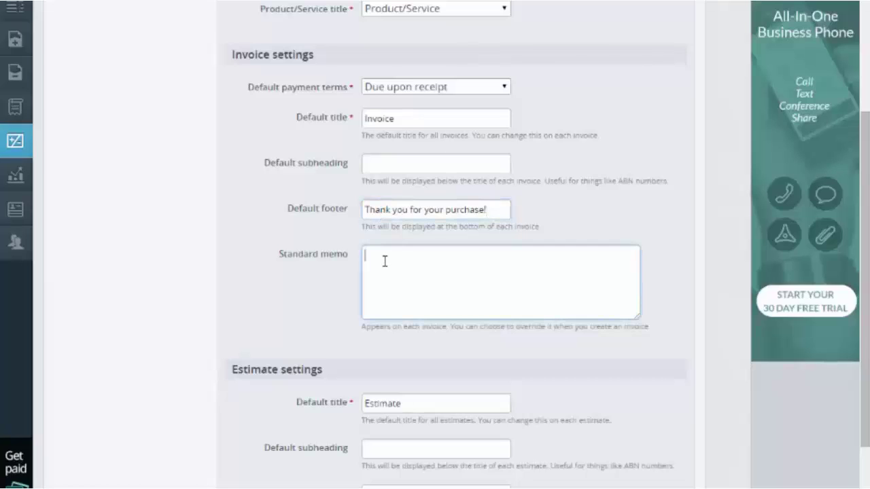
type("All returns must be preapproved and submitted within 7 business days of item receipt.")
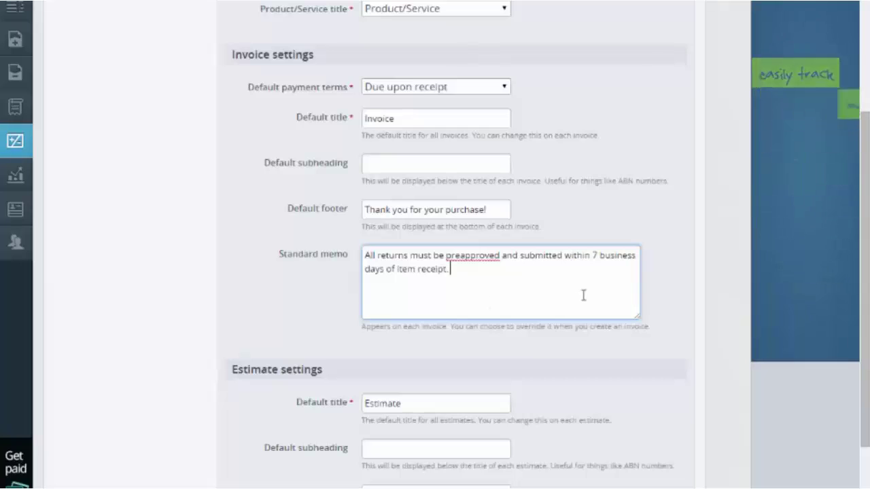
scroll(867, 309, "down", 3)
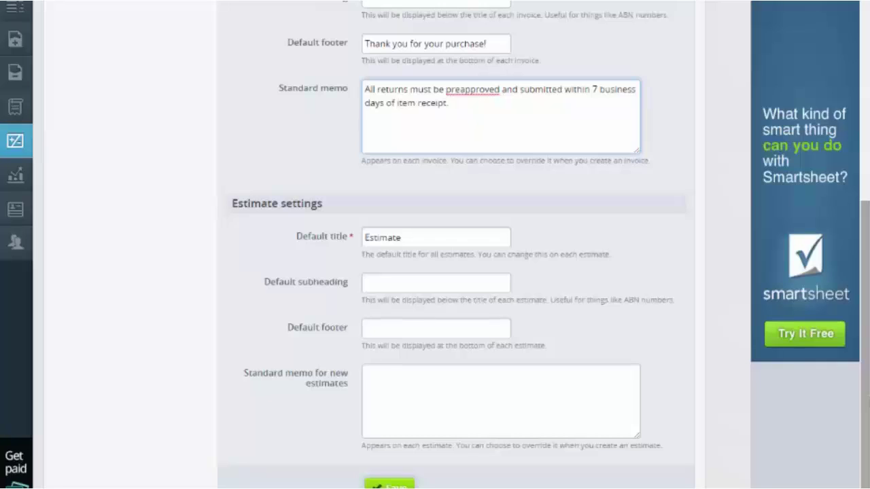
left_click(396, 483)
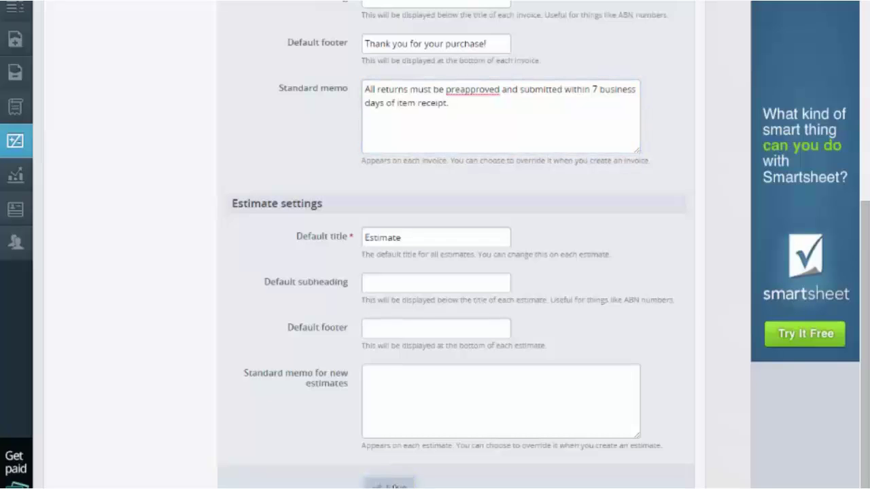